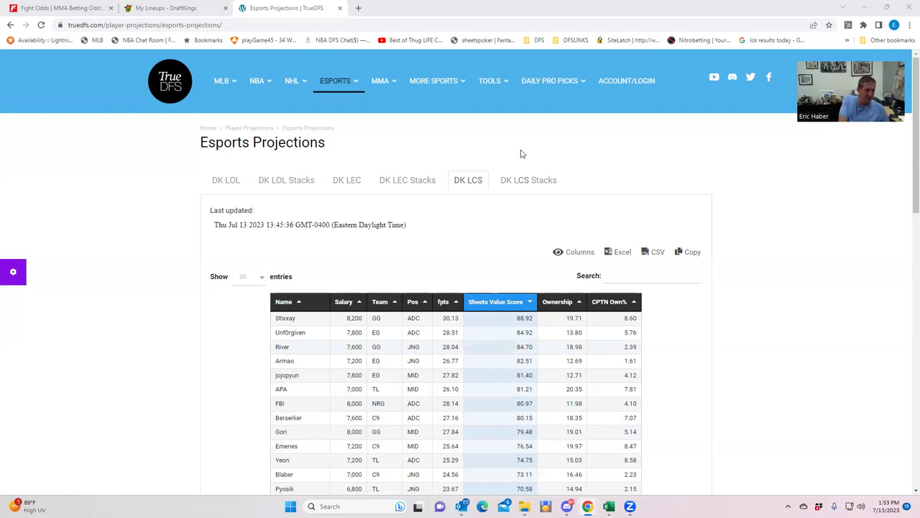
# Step: Open the DK LCS Stacks table in TrueDFS and scroll through the modified-stack rankings
pyautogui.click(521, 181)
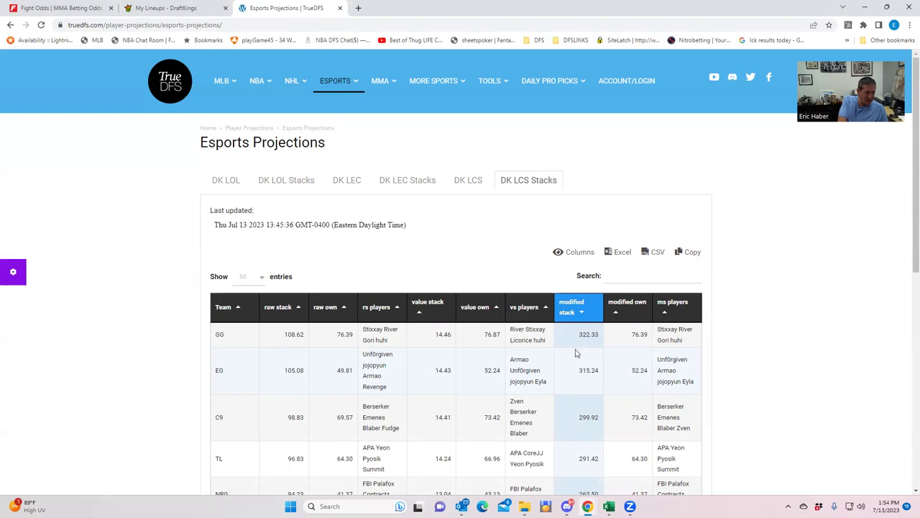
pyautogui.scroll(-1, 646, 392)
pyautogui.scroll(-1, 646, 392)
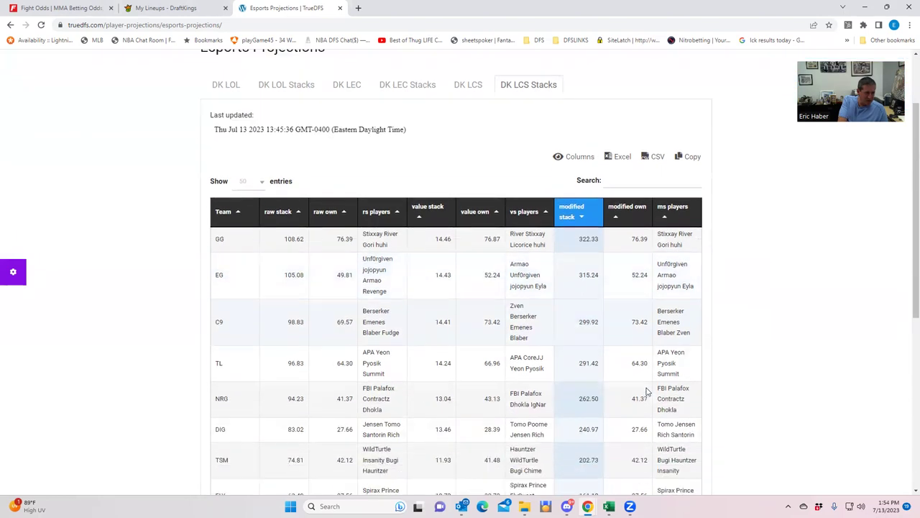
pyautogui.scroll(1, 645, 392)
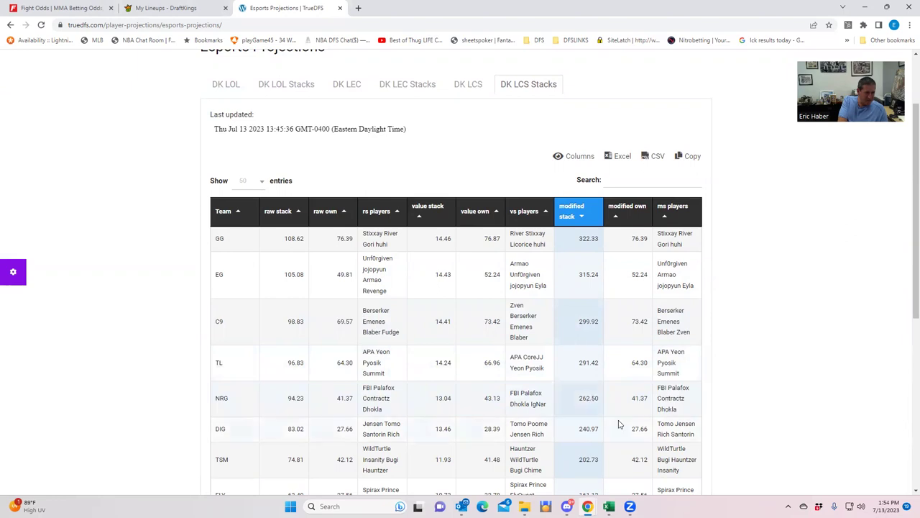
pyautogui.scroll(-2, 591, 410)
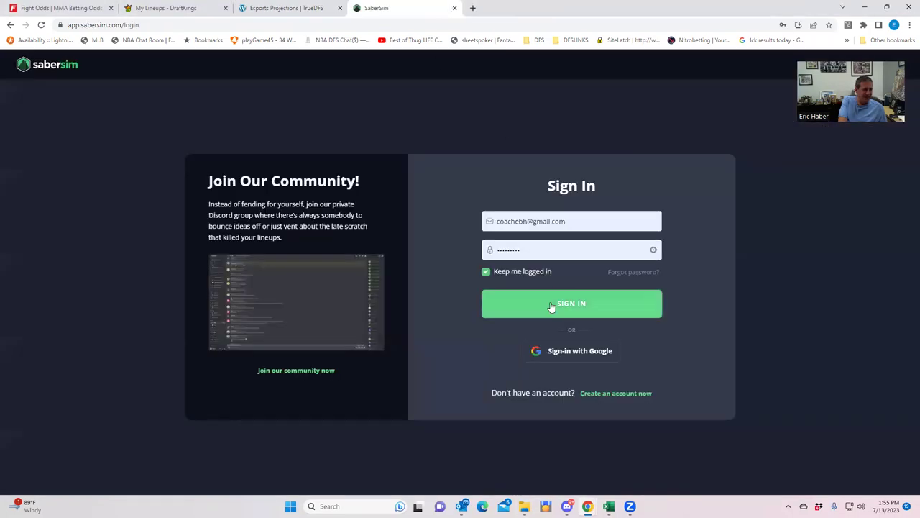
# Step: Sign in to SaberSim with the saved account and switch the sport to LOL
pyautogui.click(518, 307)
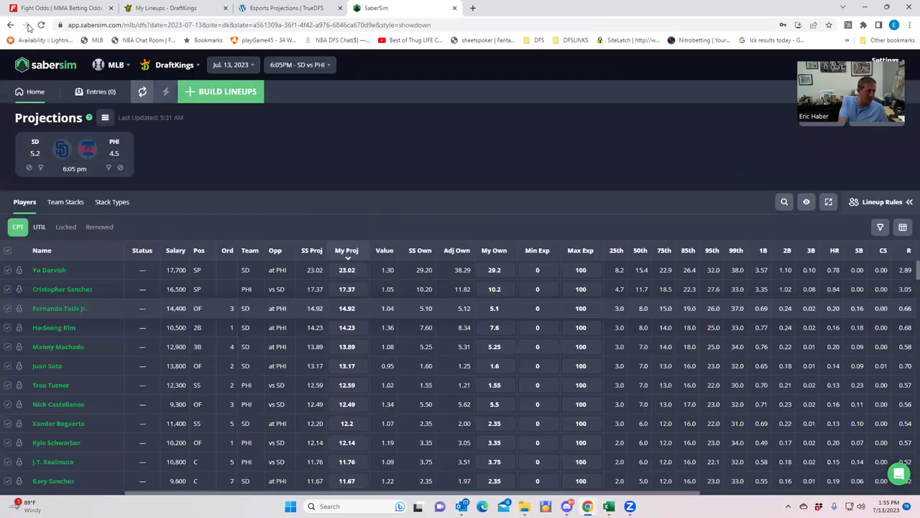
pyautogui.click(121, 66)
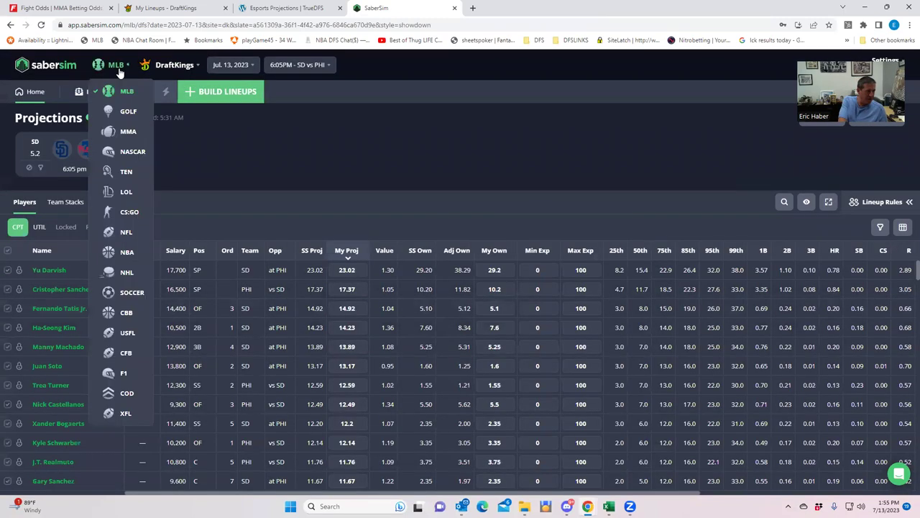
pyautogui.click(127, 192)
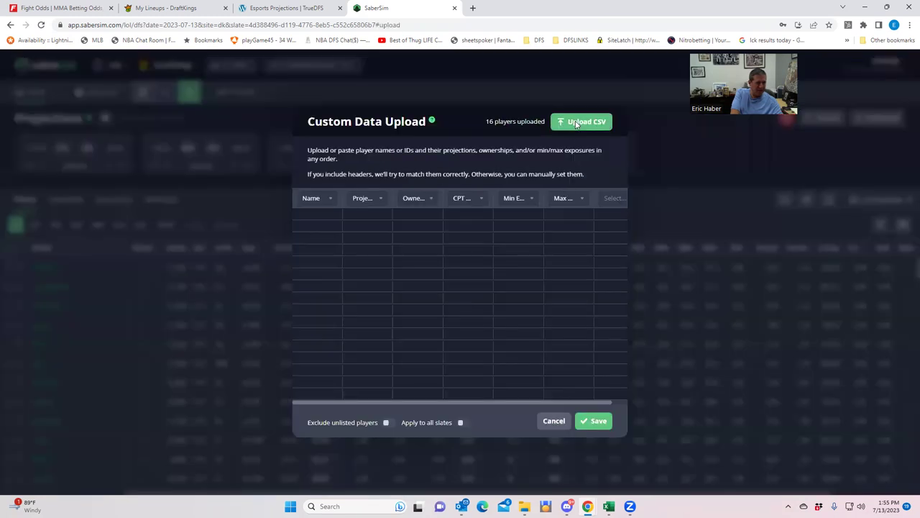
# Step: Upload the LOLDK_Sim CSV from the DFSheets\KrugLOL folder as custom projections
pyautogui.click(581, 121)
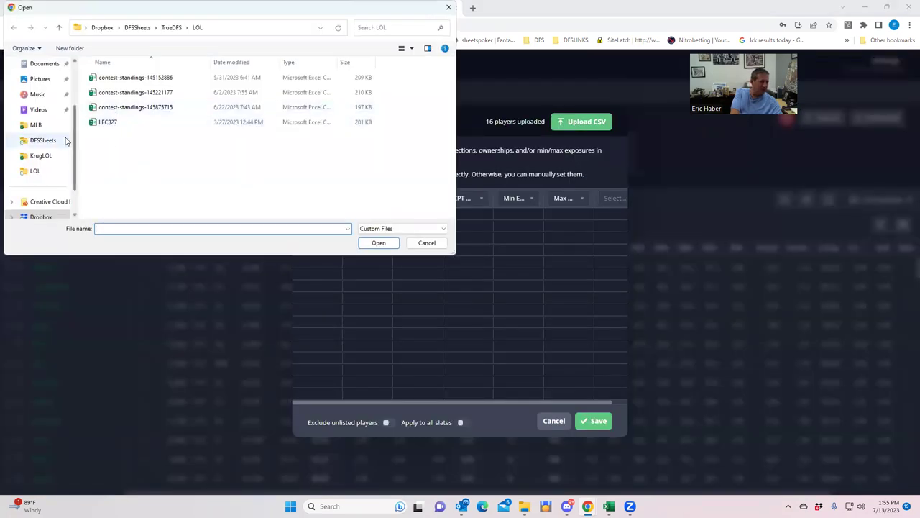
pyautogui.click(41, 141)
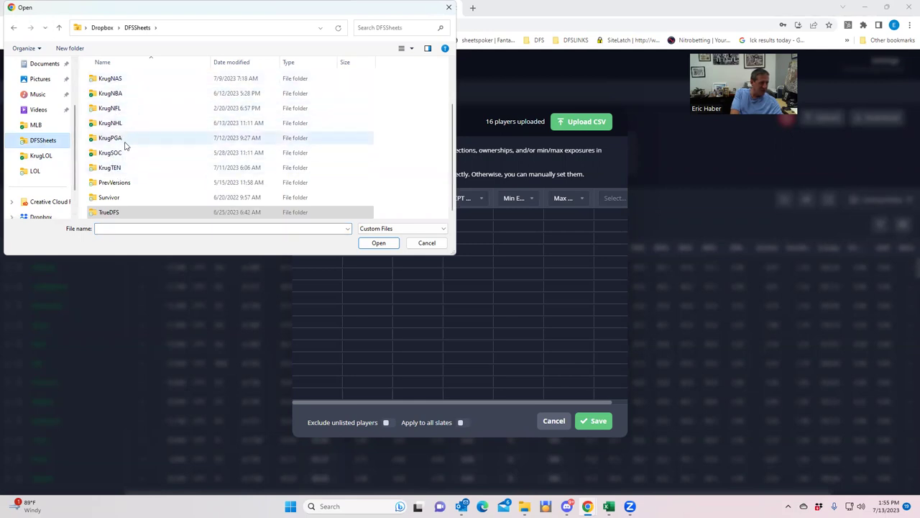
pyautogui.scroll(2, 133, 149)
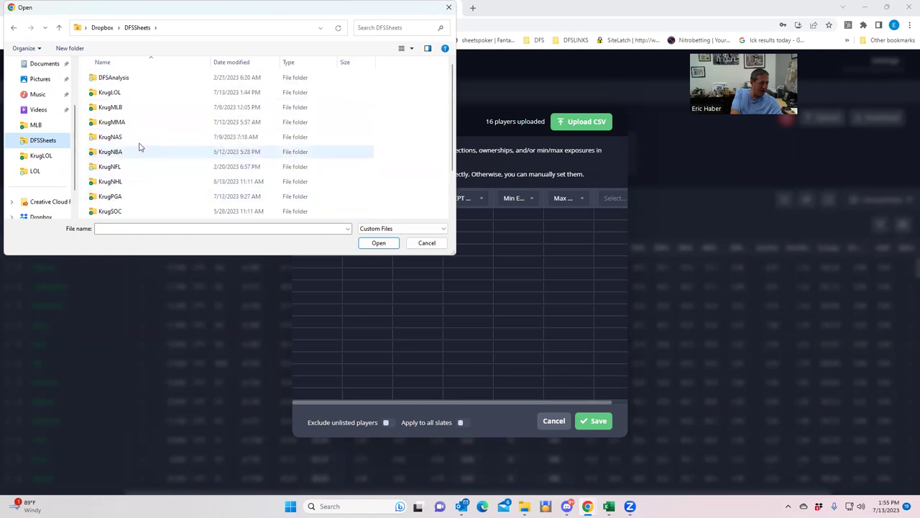
pyautogui.doubleClick(123, 94)
pyautogui.click(121, 79)
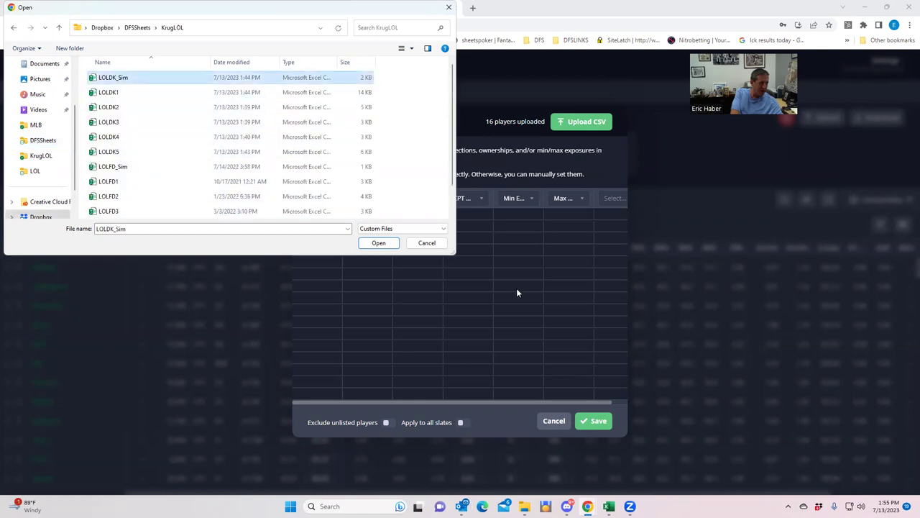
pyautogui.click(379, 243)
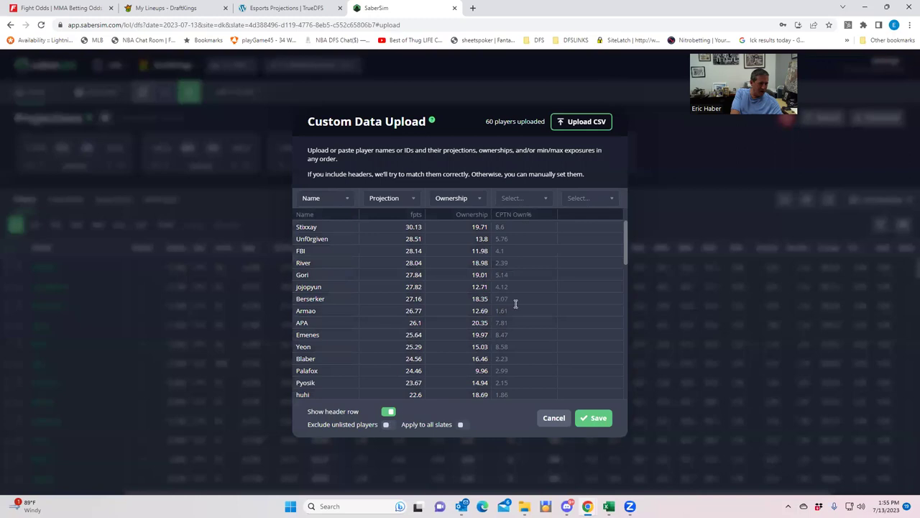
# Step: Map column 4 to CPT Ownership, exclude unlisted players, and save the upload
pyautogui.click(536, 196)
pyautogui.click(520, 303)
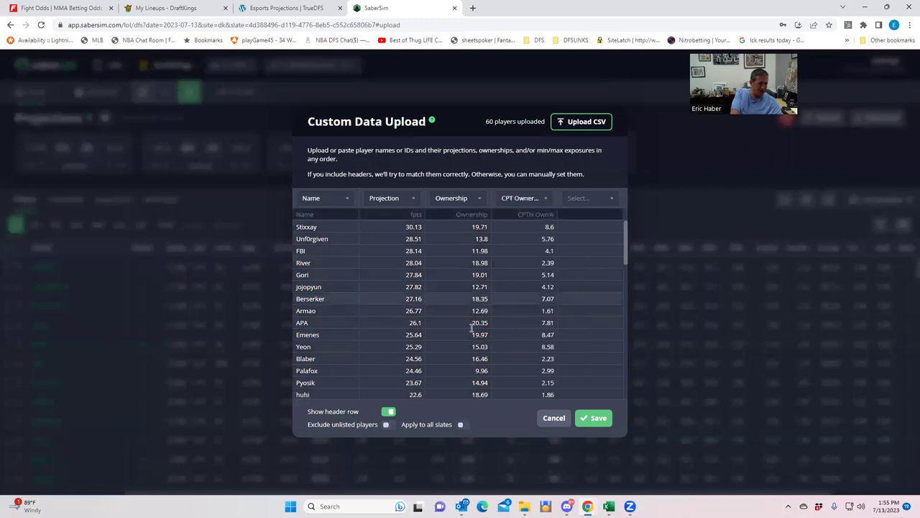
pyautogui.click(389, 425)
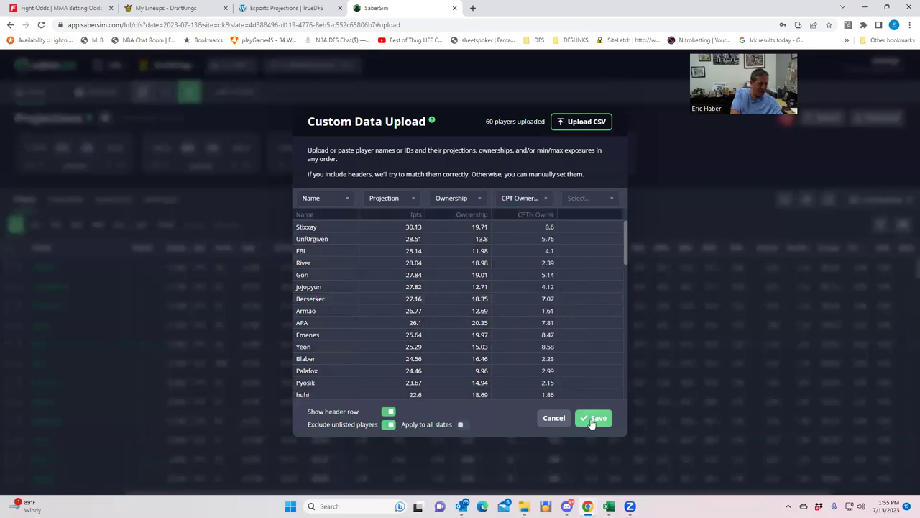
pyautogui.click(546, 413)
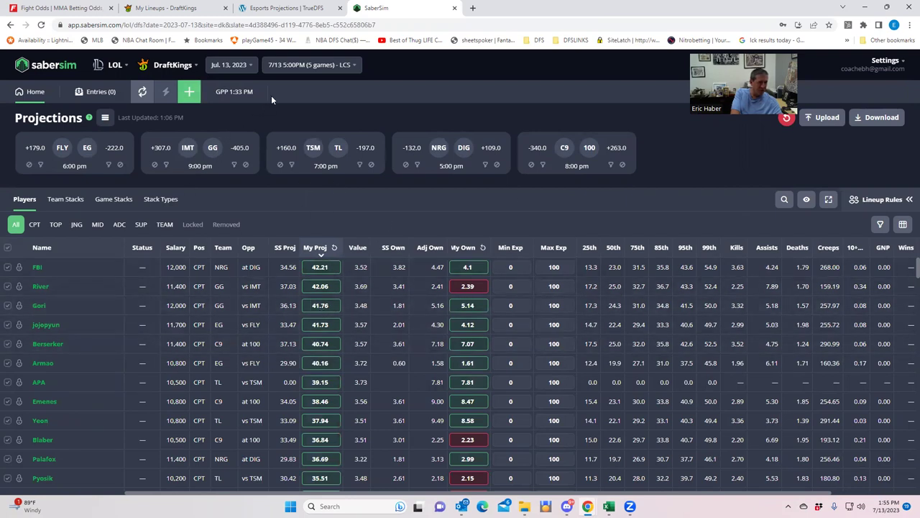
# Step: Start a 30-lineup, 20-max GPP build in Manual mode with correlation 7 and sim diversity 9
pyautogui.click(188, 91)
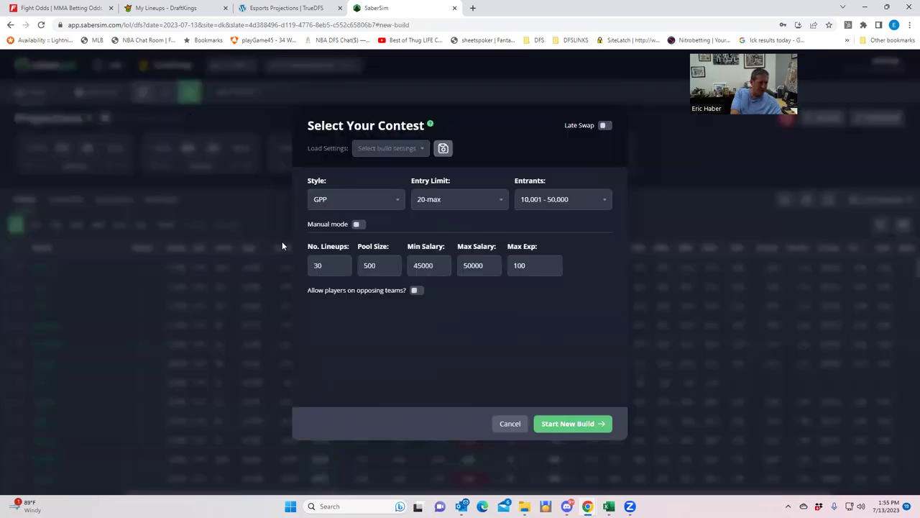
pyautogui.click(322, 266)
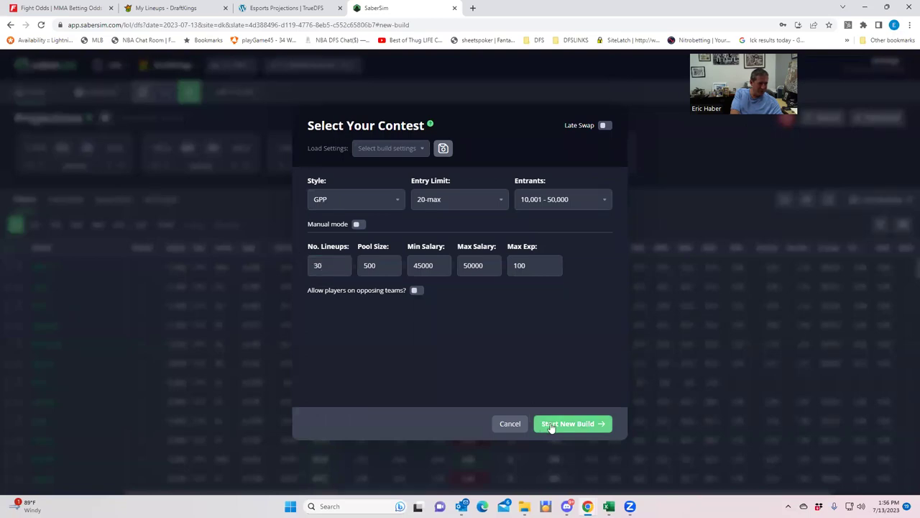
pyautogui.click(462, 200)
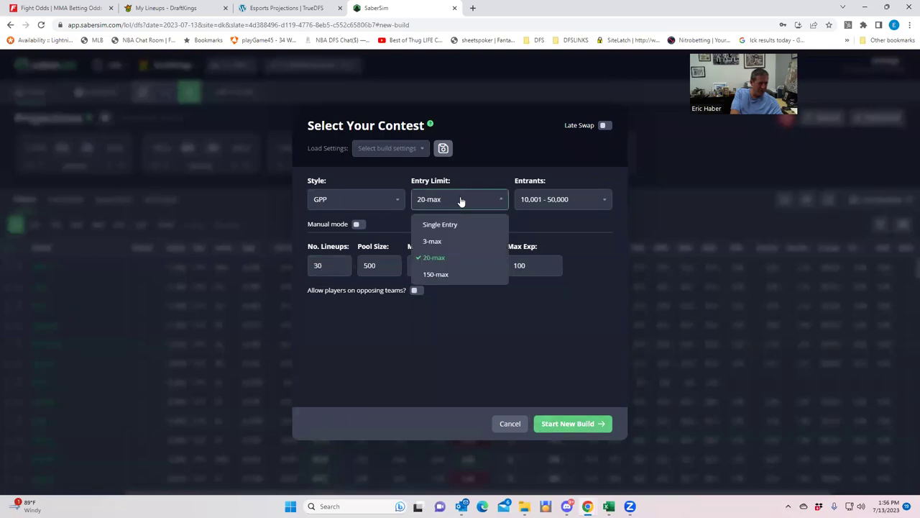
pyautogui.click(461, 200)
pyautogui.click(357, 224)
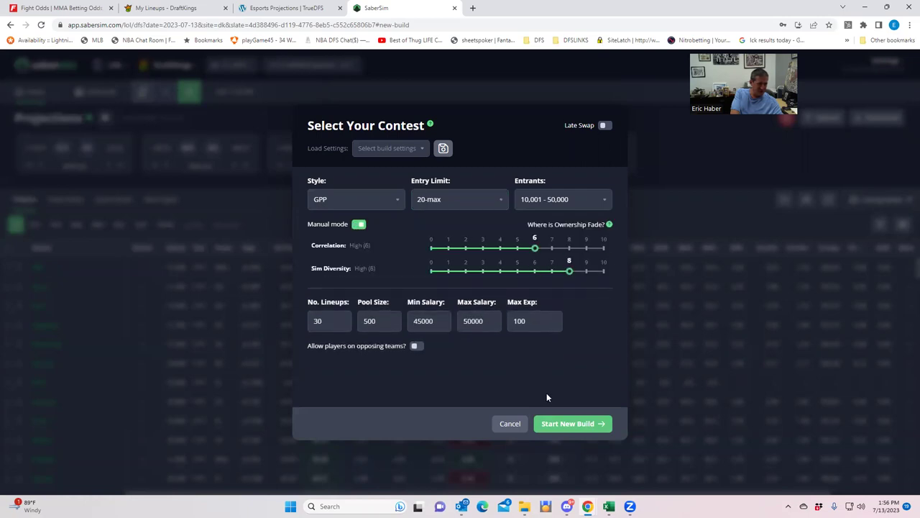
pyautogui.click(586, 271)
pyautogui.click(552, 248)
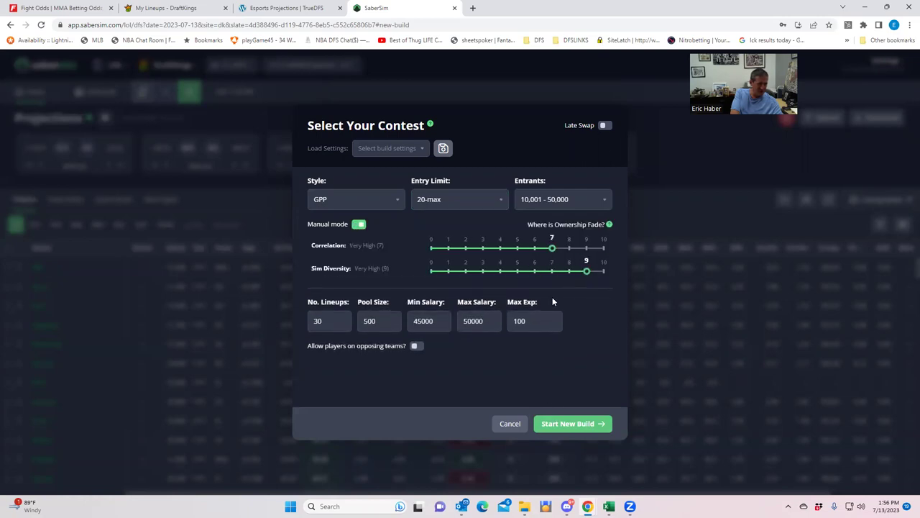
pyautogui.click(574, 424)
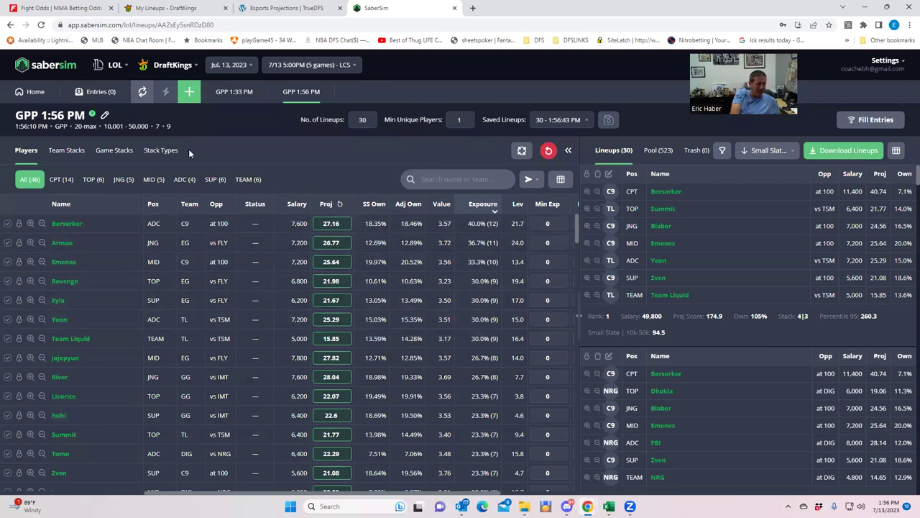
# Step: Let the 30-lineup build finish, then bring up the Stack Types exposure breakdown
pyautogui.click(161, 151)
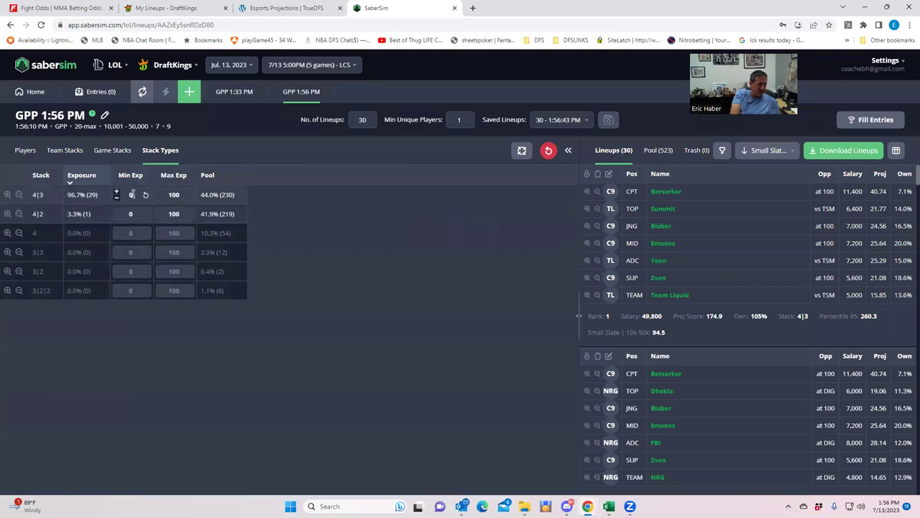
# Step: Set the 4|3 stack minimum exposure to 100, apply it, and view Team Stacks
pyautogui.click(110, 197)
pyautogui.write('10')
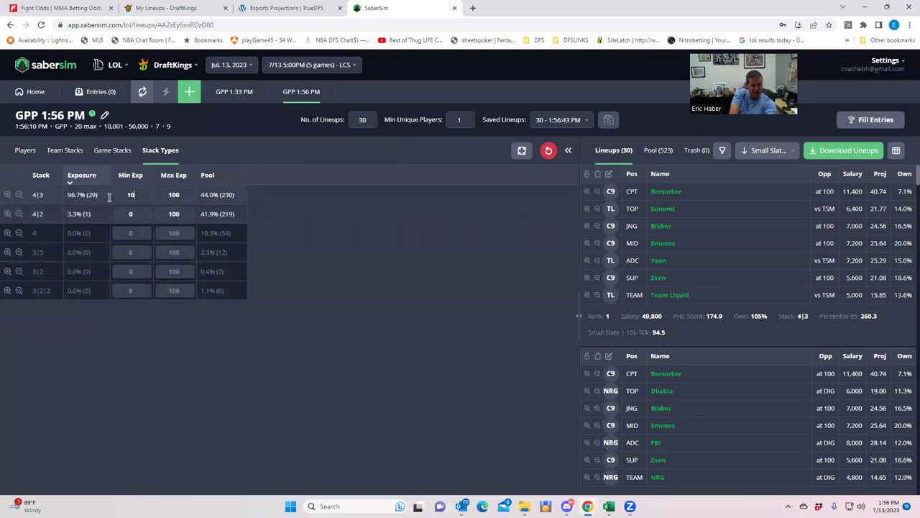
pyautogui.write('0')
pyautogui.press('Return')
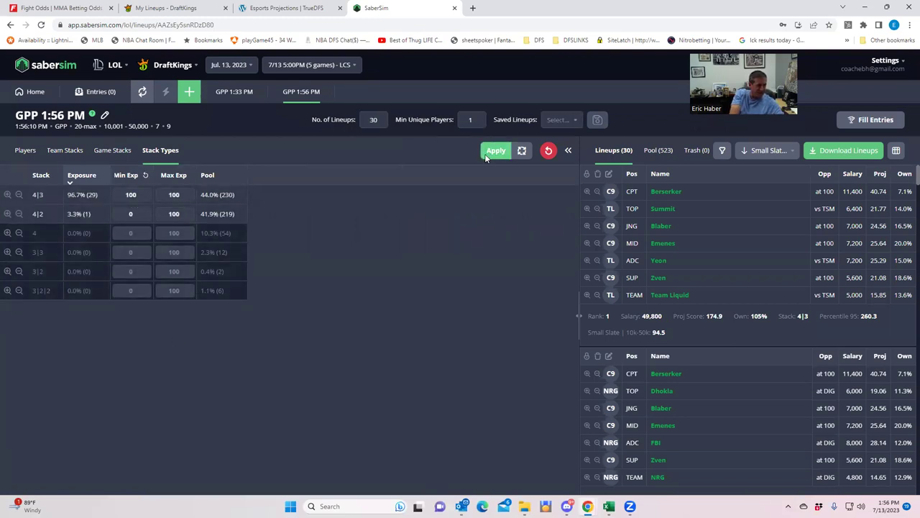
pyautogui.click(494, 151)
pyautogui.click(66, 151)
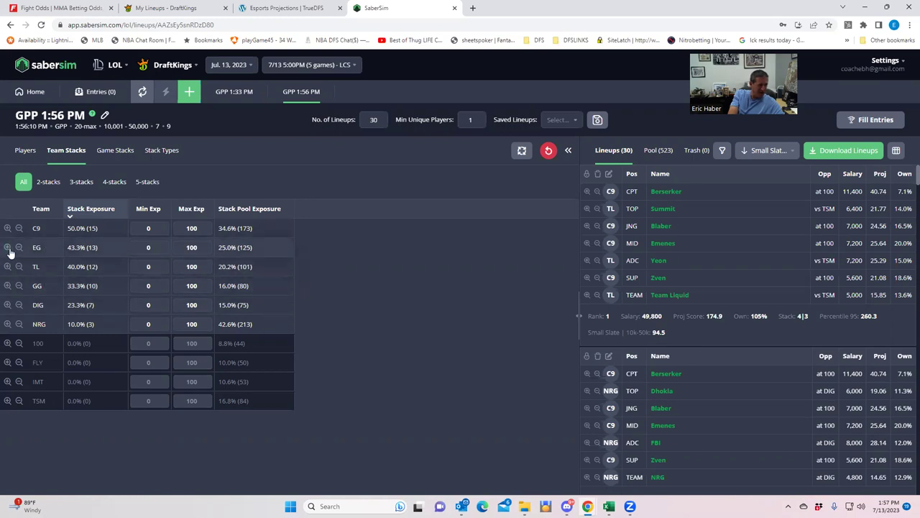
pyautogui.click(7, 248)
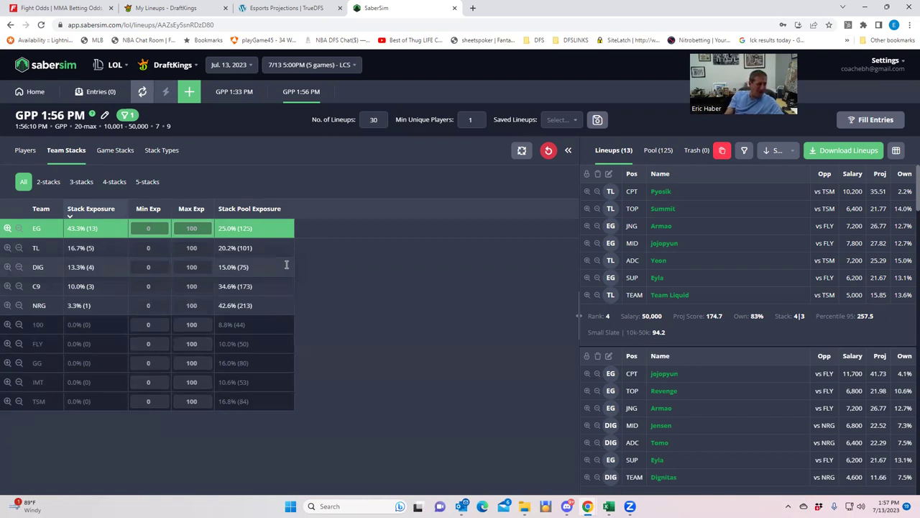
pyautogui.click(7, 228)
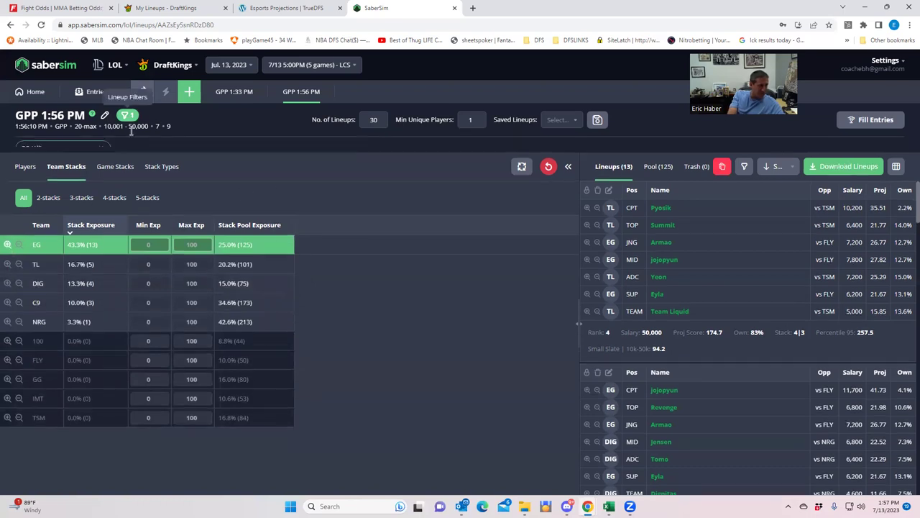
pyautogui.click(103, 149)
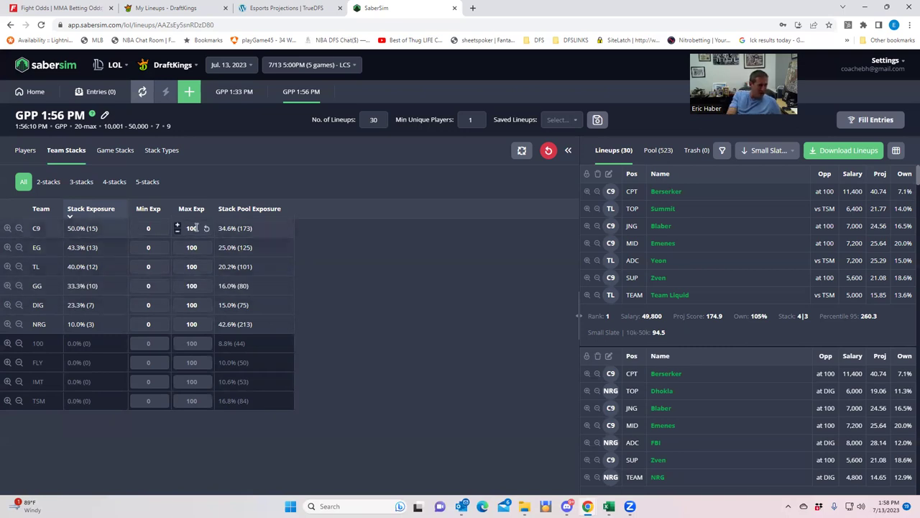
# Step: Set C9's maximum team-stack exposure to 0 and apply the change
pyautogui.doubleClick(191, 228)
pyautogui.write('0')
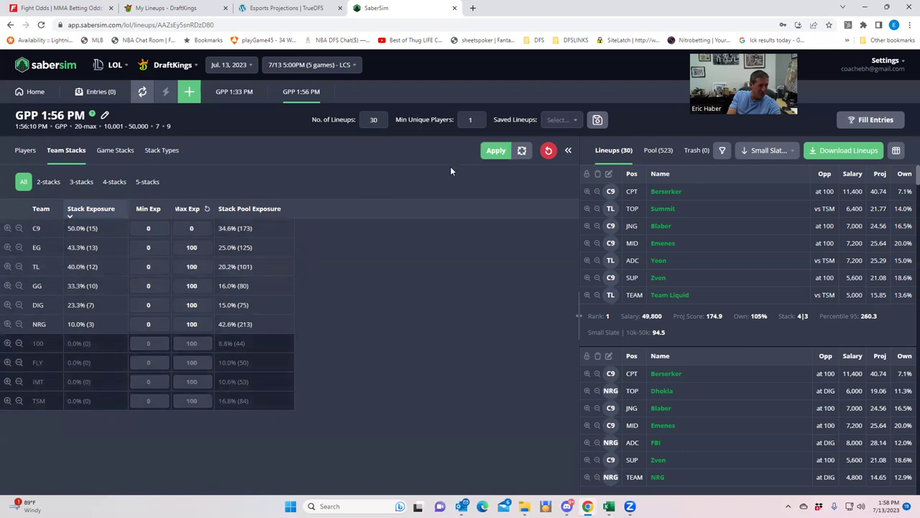
pyautogui.click(496, 151)
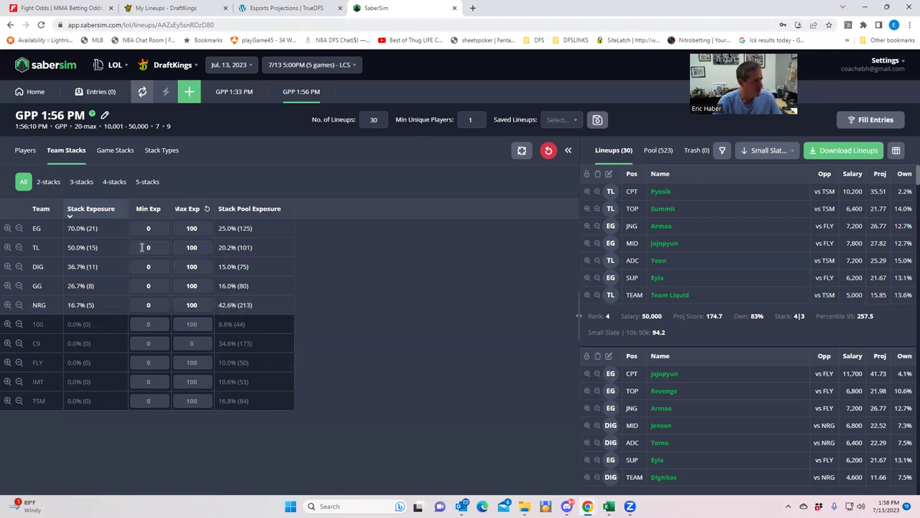
# Step: Show the Players table filtered to captain (CPT) entries only
pyautogui.click(25, 150)
pyautogui.click(58, 181)
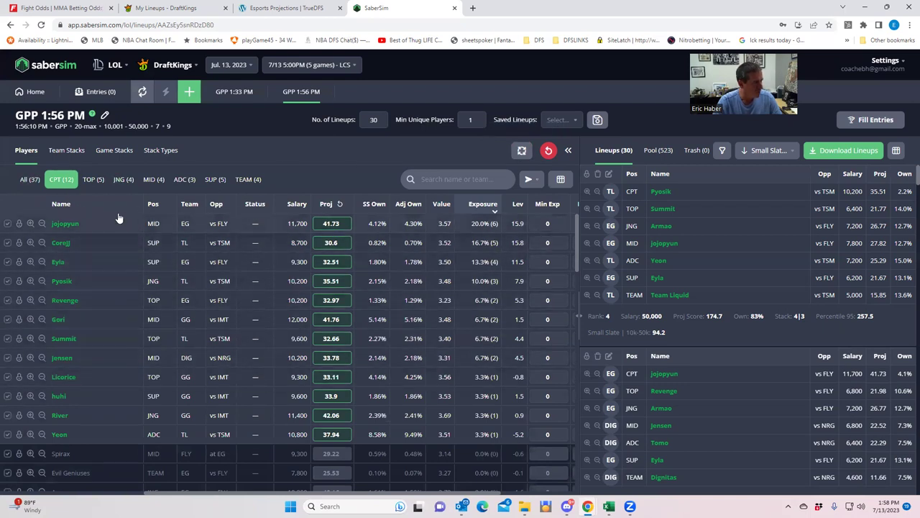
pyautogui.click(25, 180)
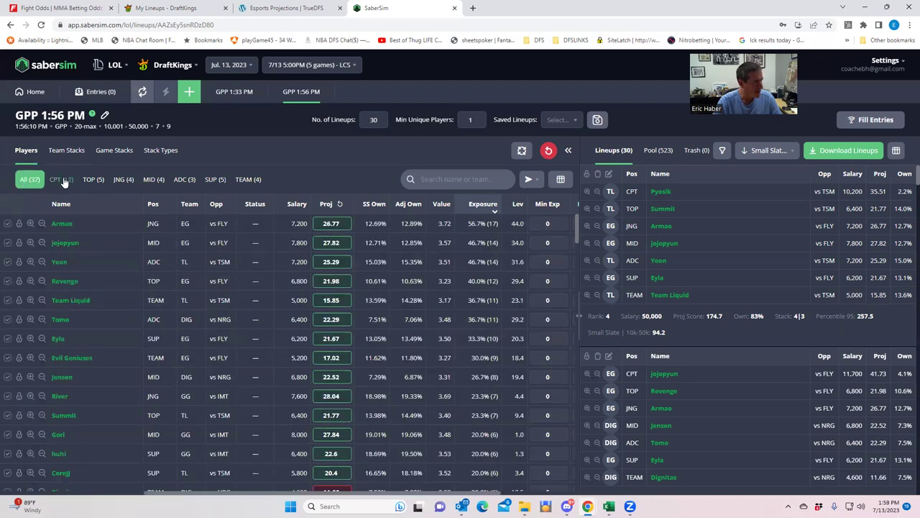
pyautogui.click(64, 182)
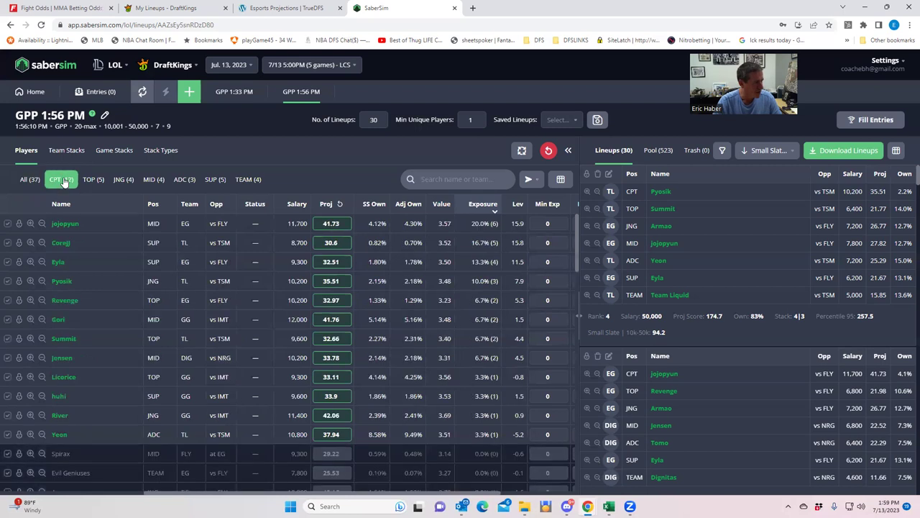
pyautogui.click(523, 152)
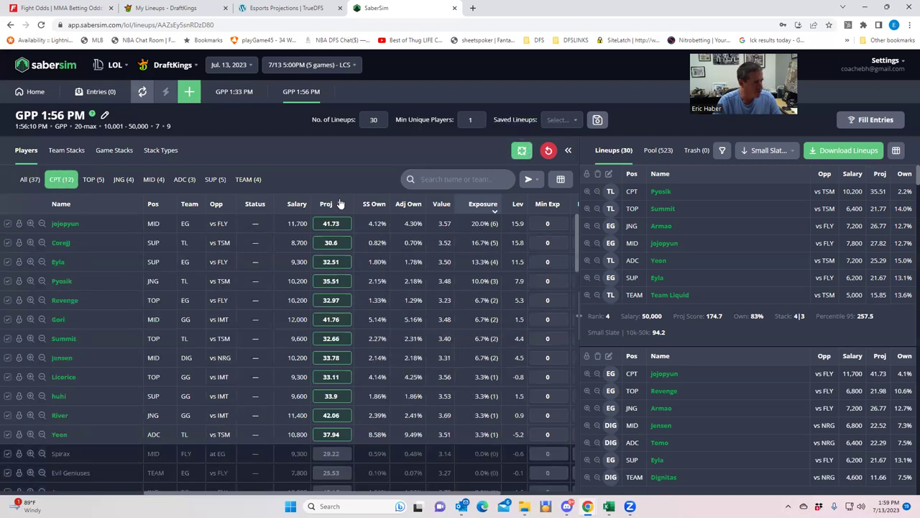
# Step: Untick captains Corejj, Eyla, Summit, Revenge, IgNar, huhi, Dhokla and Licorice, then recheck Team Stacks
pyautogui.click(7, 245)
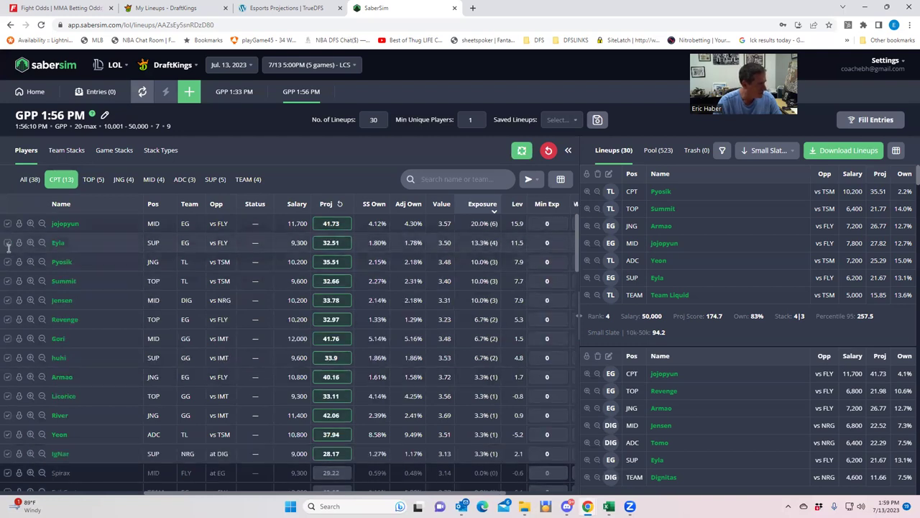
pyautogui.click(7, 243)
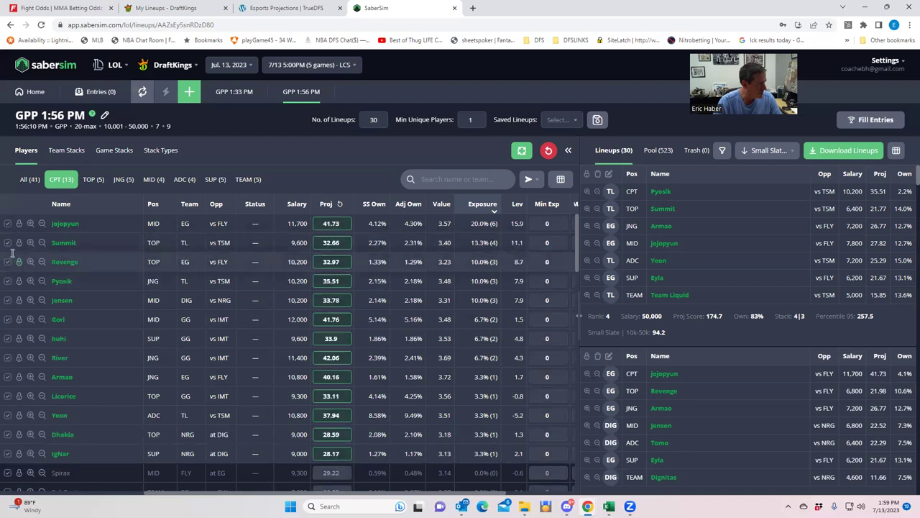
pyautogui.click(7, 243)
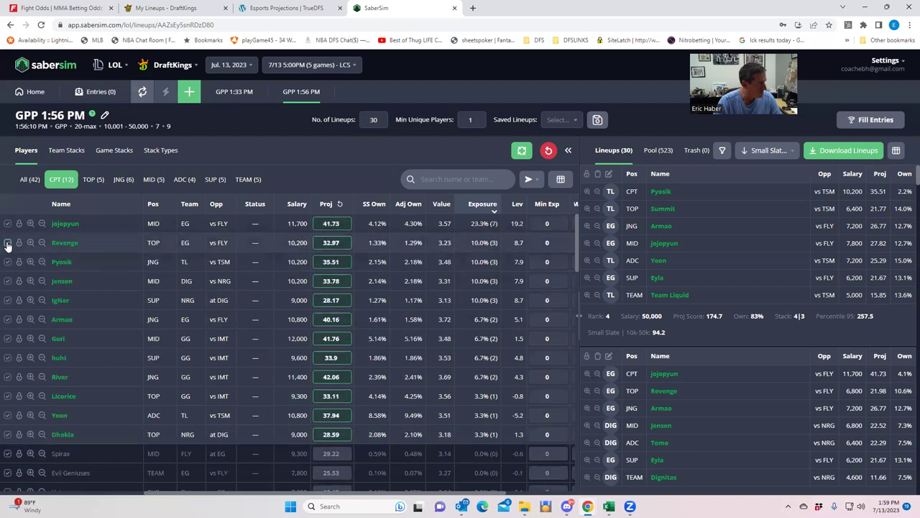
pyautogui.click(7, 243)
pyautogui.click(8, 262)
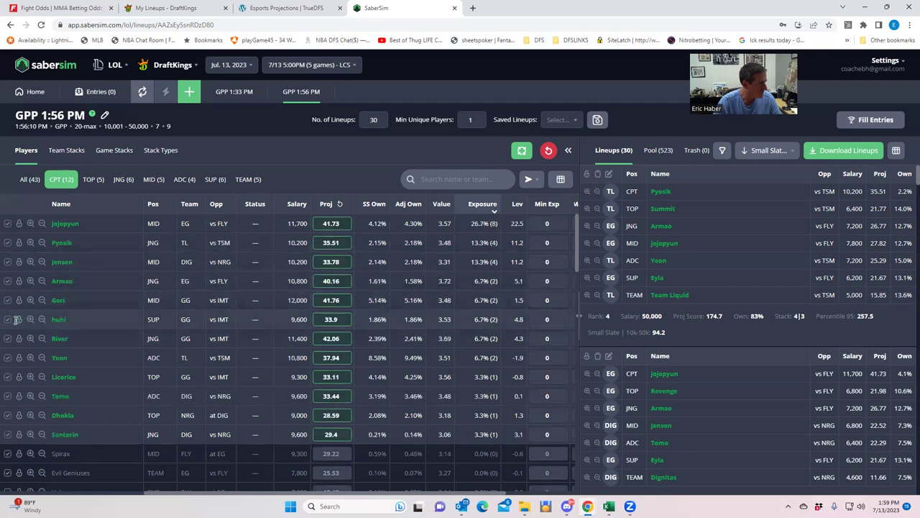
pyautogui.click(7, 320)
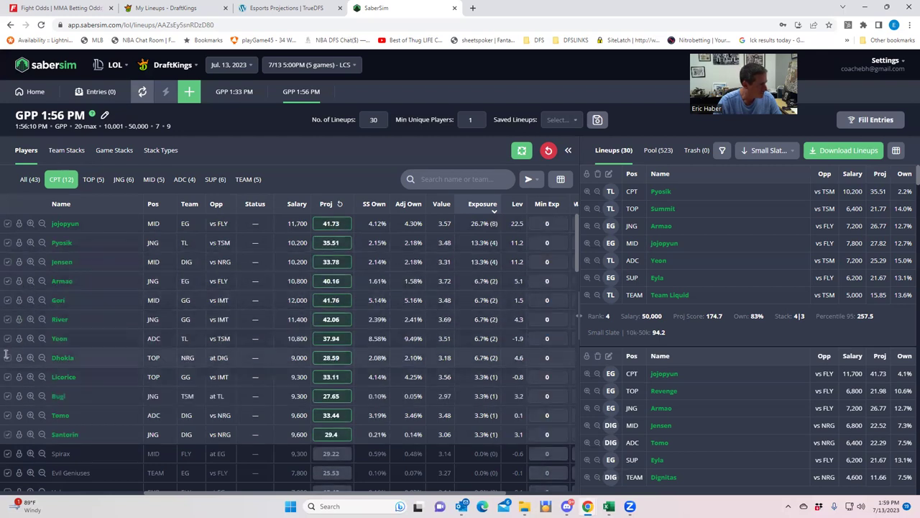
pyautogui.click(7, 357)
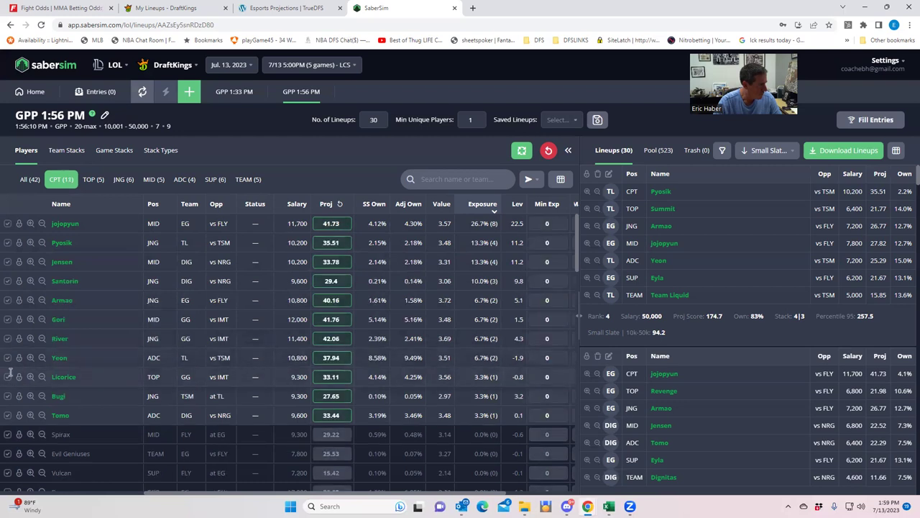
pyautogui.click(7, 377)
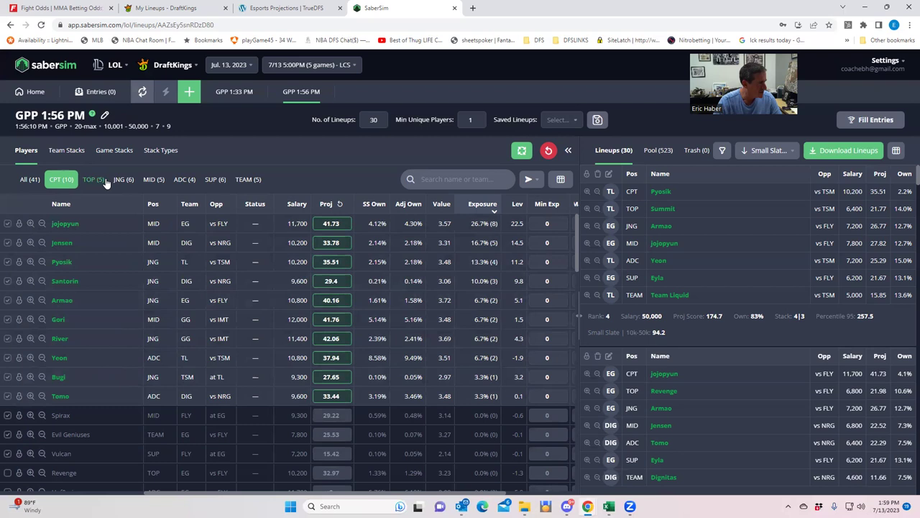
pyautogui.click(154, 154)
pyautogui.click(69, 151)
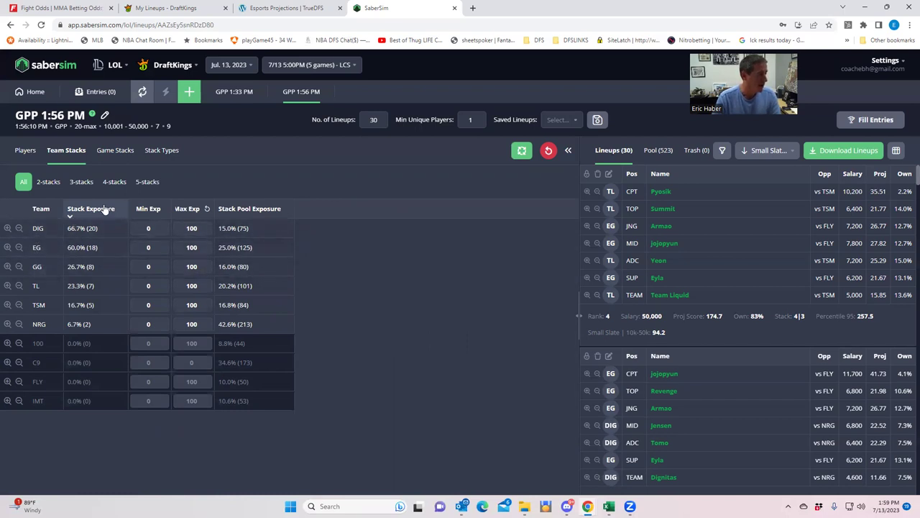
# Step: Filter Team Stacks to 4-player stacks, showing DIG-4 at 43.3% and EG-4 at 26.7%
pyautogui.click(115, 184)
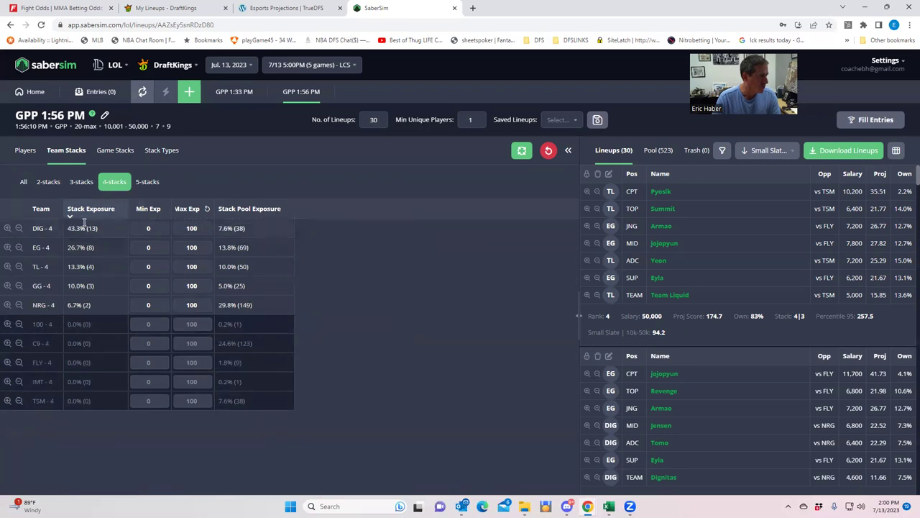